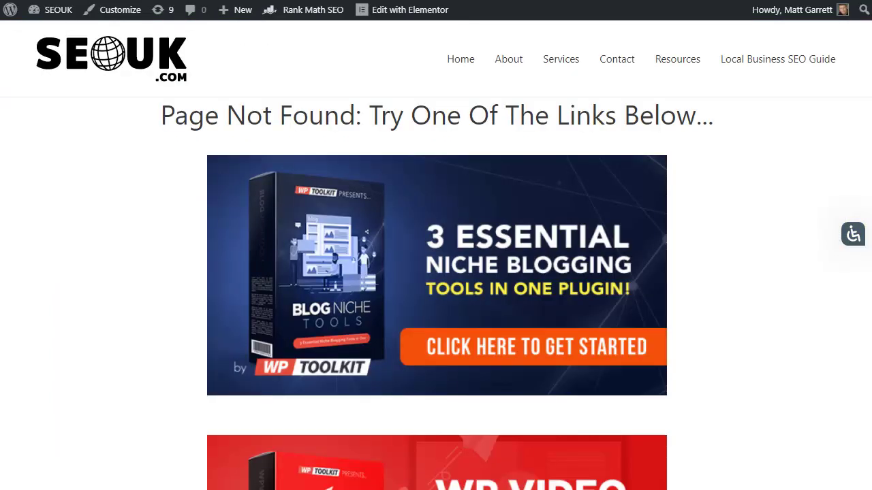
# - Scroll through the Traffic Guard Ad Banners page to read its shortcode and zip-import intro
pyautogui.scroll(-2, 436, 273)
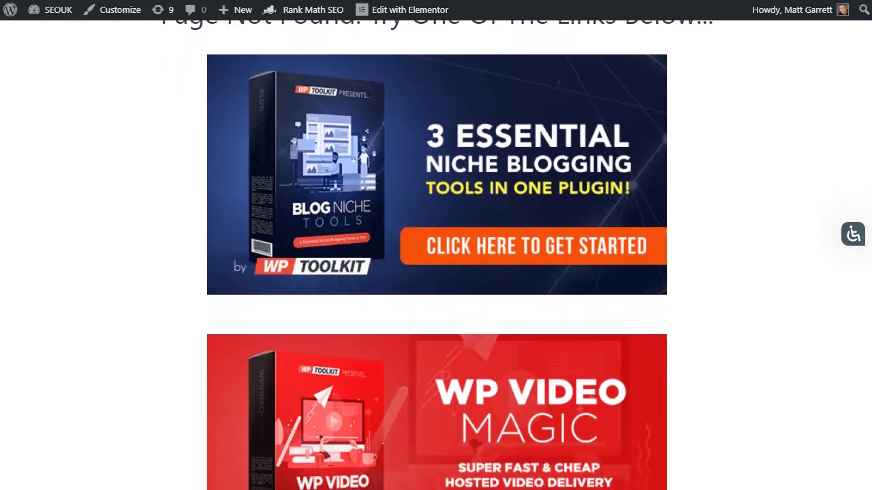
pyautogui.scroll(-1, 436, 273)
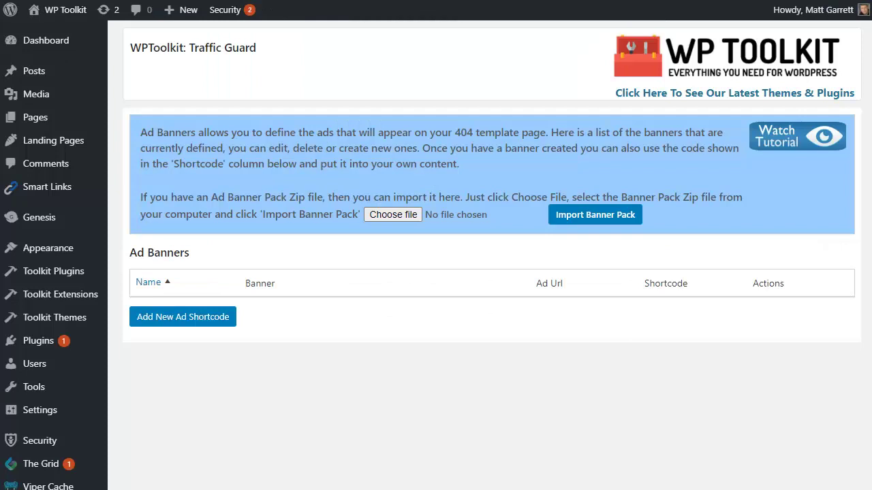
pyautogui.scroll(-1, 436, 273)
pyautogui.scroll(-1, 436, 273)
pyautogui.scroll(-1, 436, 273)
pyautogui.scroll(-1, 436, 273)
pyautogui.scroll(-1, 435, 273)
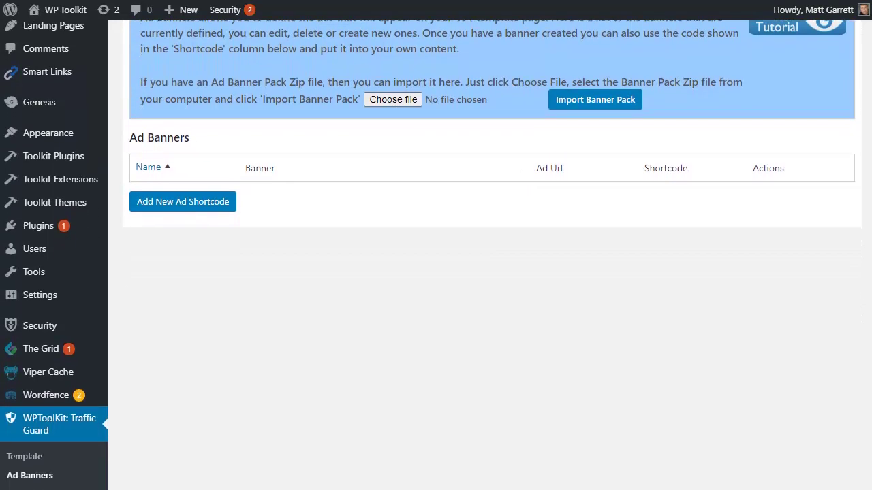
pyautogui.scroll(-1, 436, 273)
pyautogui.scroll(-1, 436, 272)
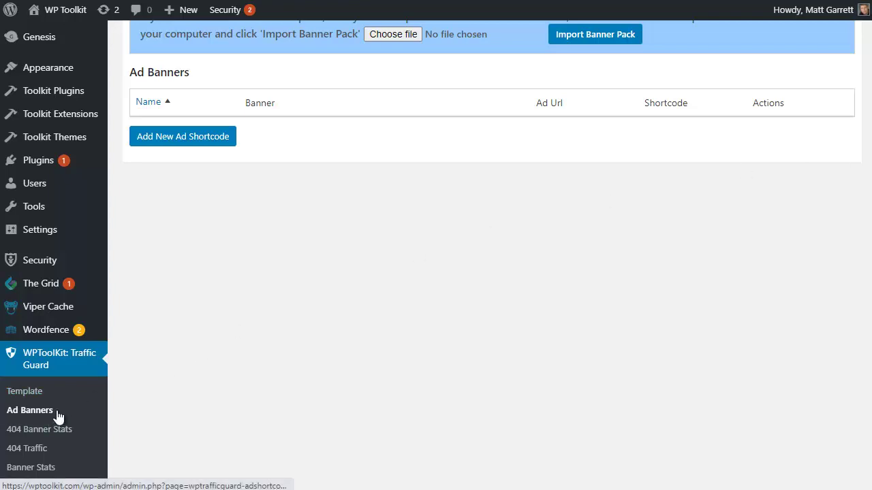
pyautogui.scroll(3, 528, 309)
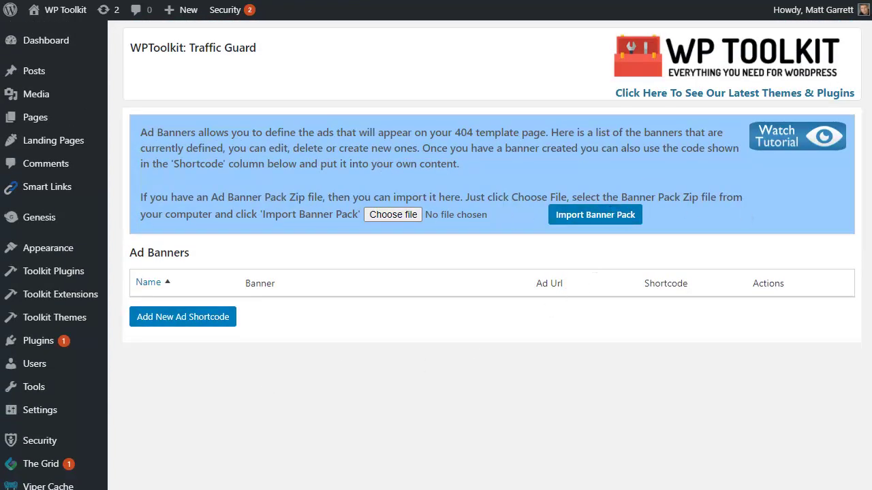
# - Import the TrafficGuard-BannerPack1.zip banner pack, adding banners like Blog Defender and Blog Niche Tools
pyautogui.click(372, 214)
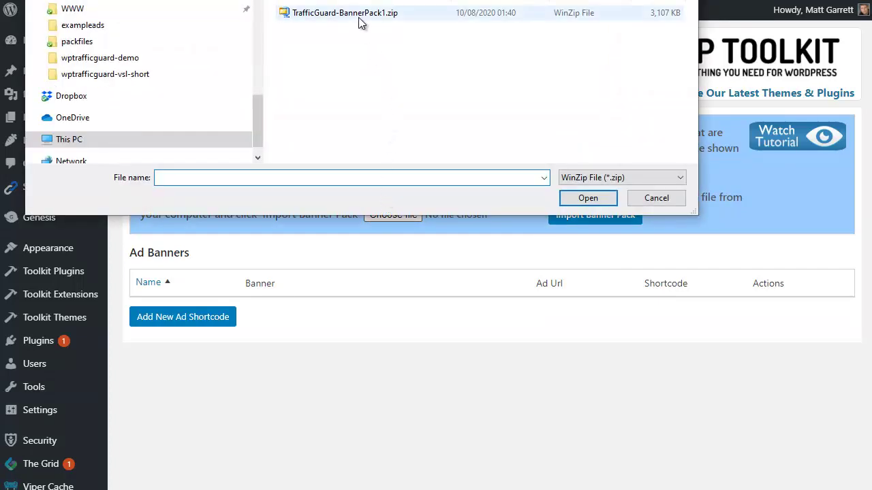
pyautogui.click(361, 22)
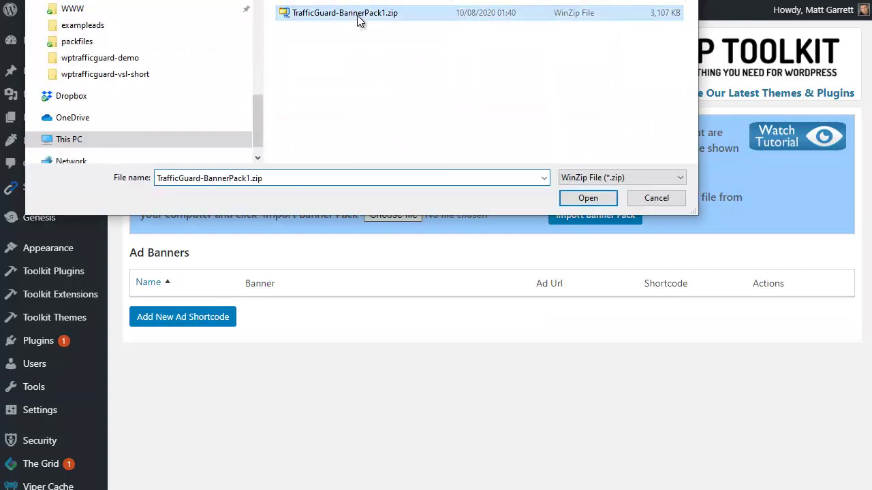
pyautogui.click(583, 198)
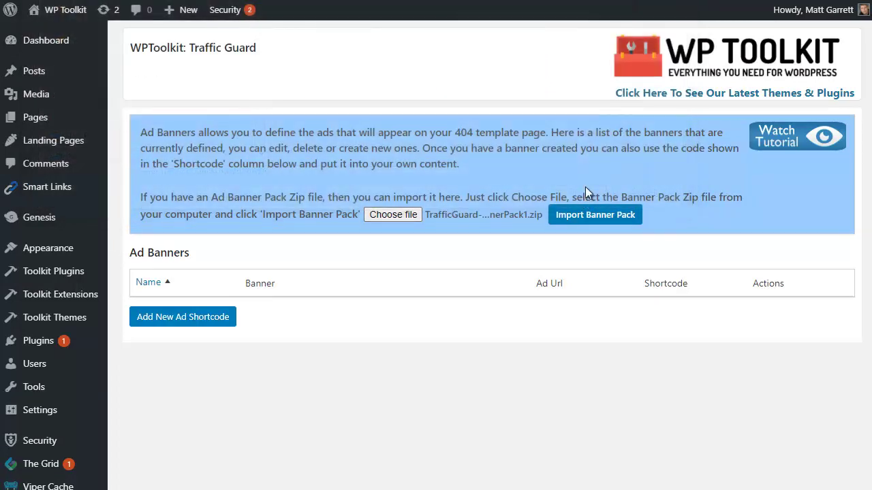
pyautogui.click(596, 220)
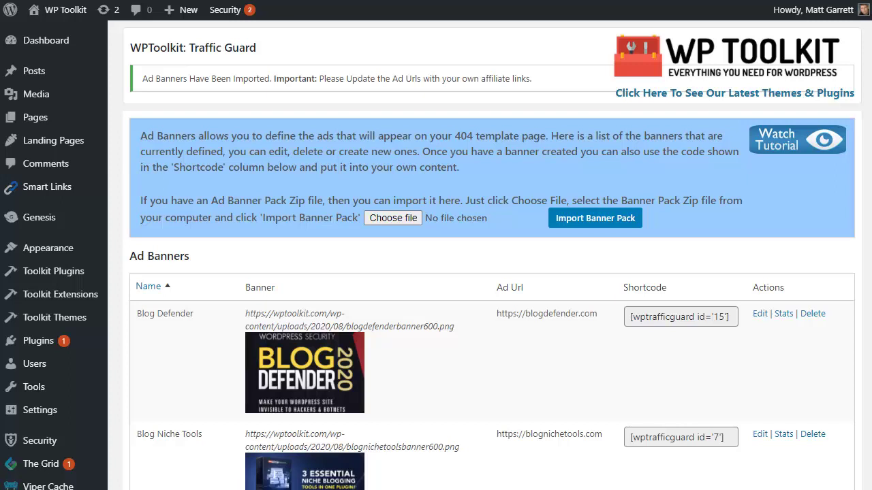
pyautogui.scroll(-1, 436, 273)
pyautogui.scroll(-1, 436, 273)
pyautogui.scroll(-1, 436, 272)
pyautogui.scroll(-2, 435, 272)
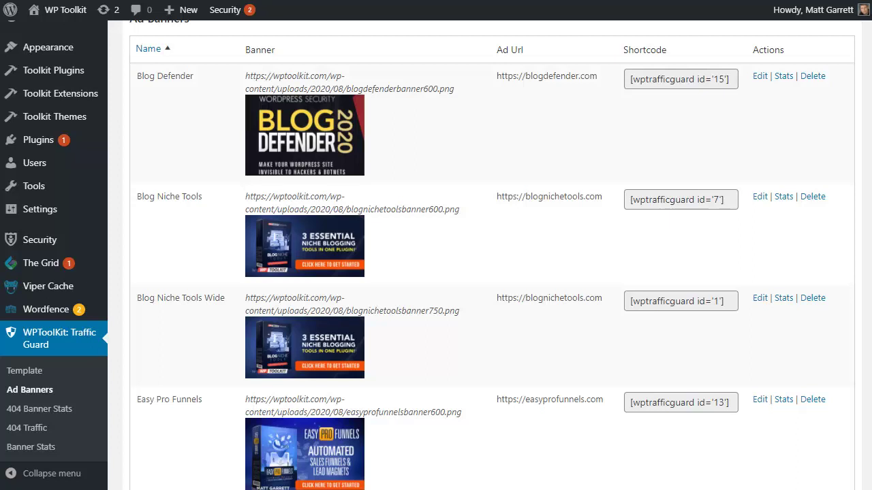
pyautogui.scroll(-1, 493, 255)
pyautogui.scroll(-1, 492, 256)
pyautogui.scroll(-2, 492, 256)
pyautogui.scroll(-1, 492, 255)
pyautogui.scroll(-2, 492, 255)
pyautogui.scroll(-2, 492, 255)
pyautogui.scroll(-1, 492, 256)
pyautogui.scroll(-3, 493, 256)
pyautogui.scroll(-2, 492, 255)
pyautogui.scroll(-2, 492, 255)
pyautogui.scroll(-1, 492, 256)
pyautogui.scroll(-1, 492, 255)
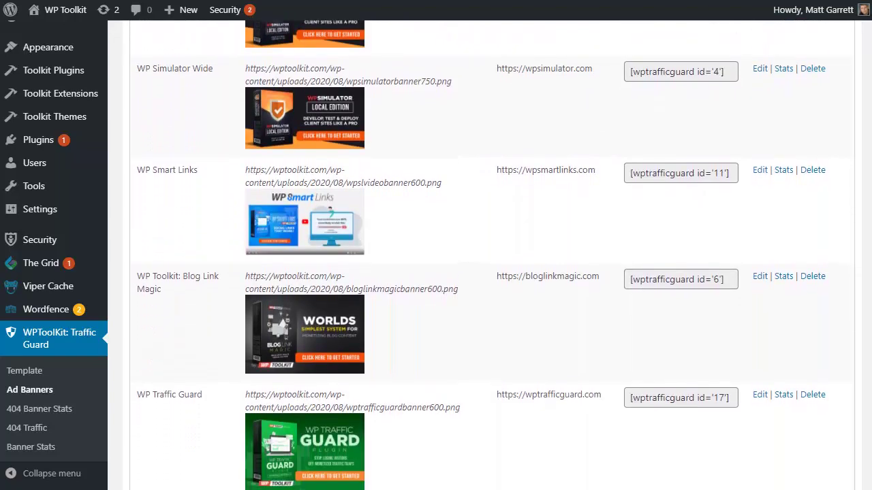
pyautogui.scroll(-1, 492, 256)
pyautogui.scroll(-2, 492, 256)
pyautogui.scroll(-2, 493, 255)
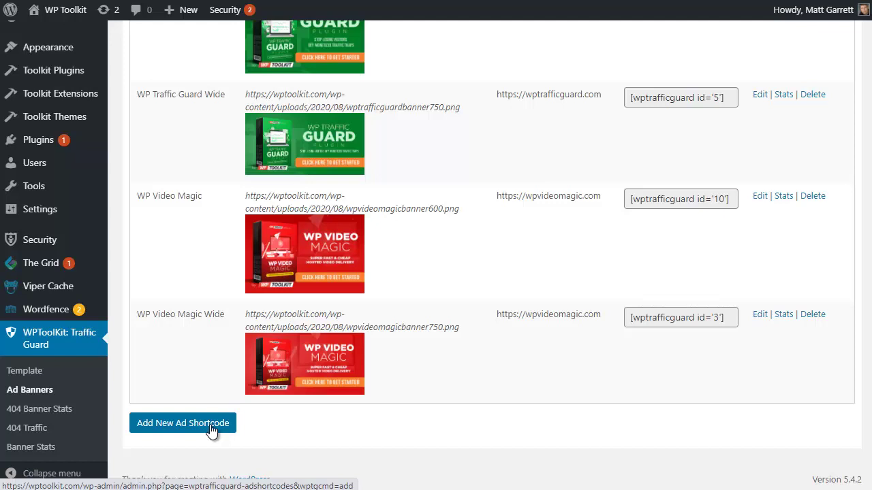
# - Visit a non-existent URL on the WP Toolkit site to bring up its plain 404 page
pyautogui.click(211, 429)
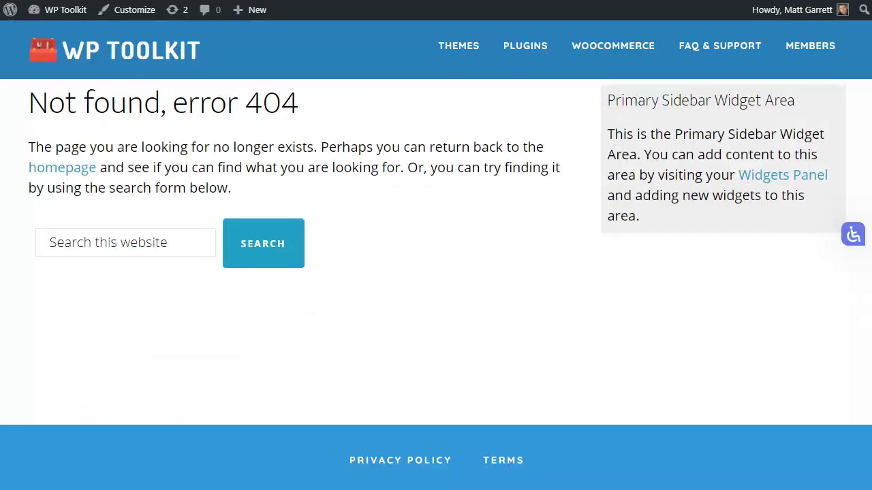
# - Reload the 404 page and scroll through the 'Page Not Found: Try These Instead...' banner grid
pyautogui.press('F5')
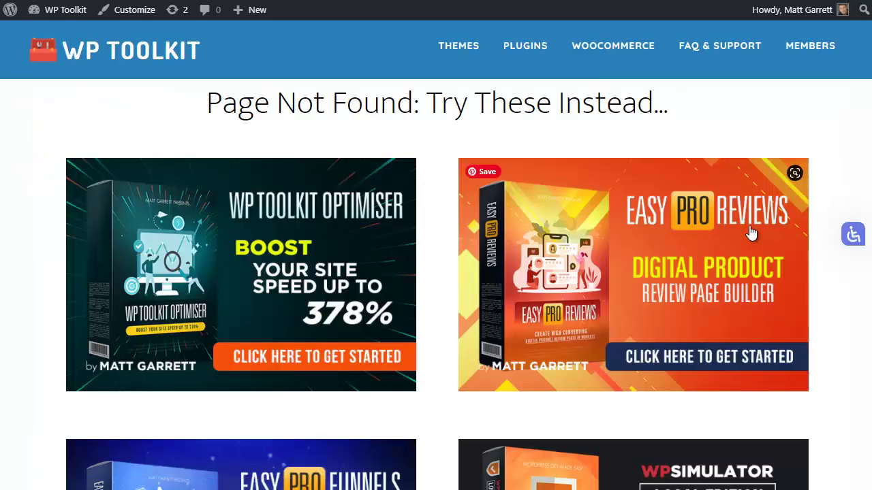
pyautogui.scroll(-1, 749, 237)
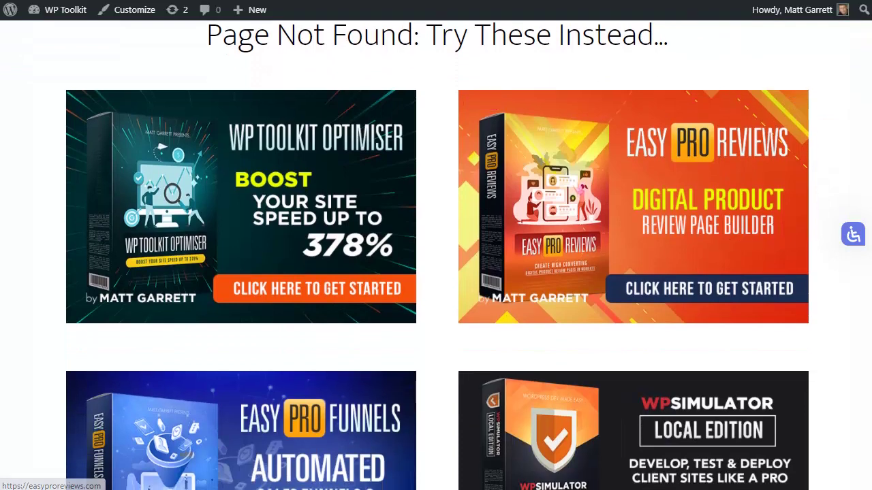